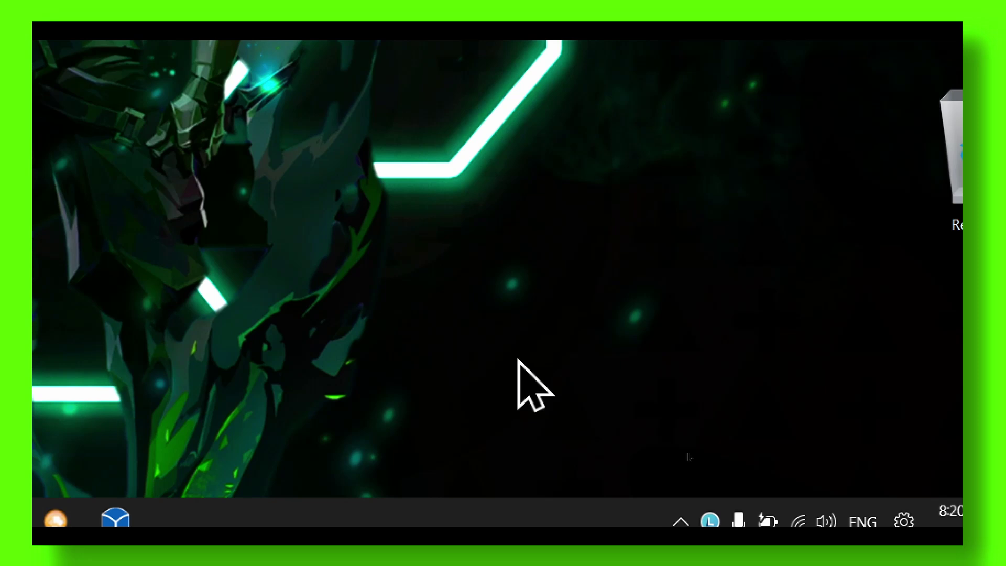
# Peek at the hidden tray icons, then view Game Mode settings and close Settings
pyautogui.click(788, 523)
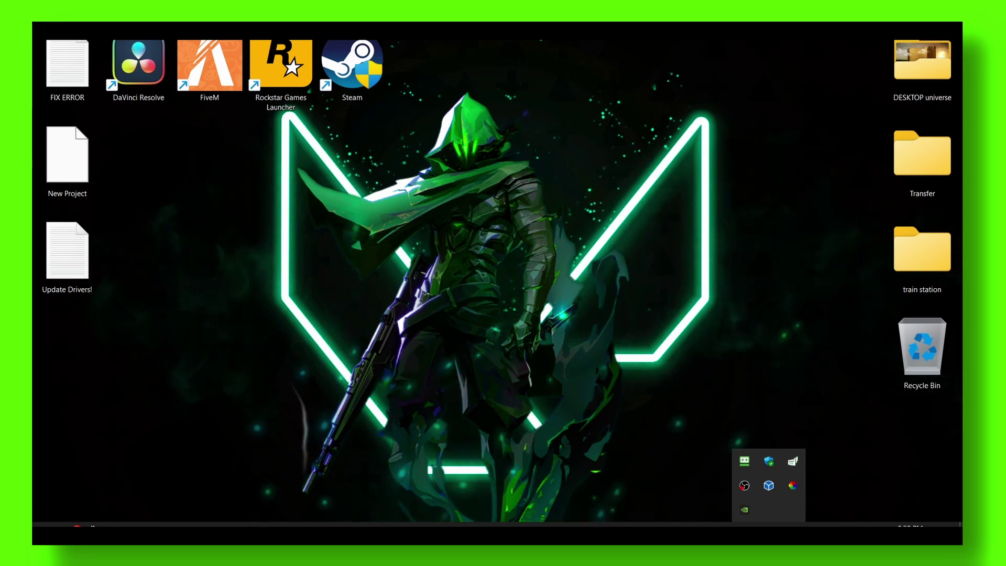
pyautogui.click(620, 451)
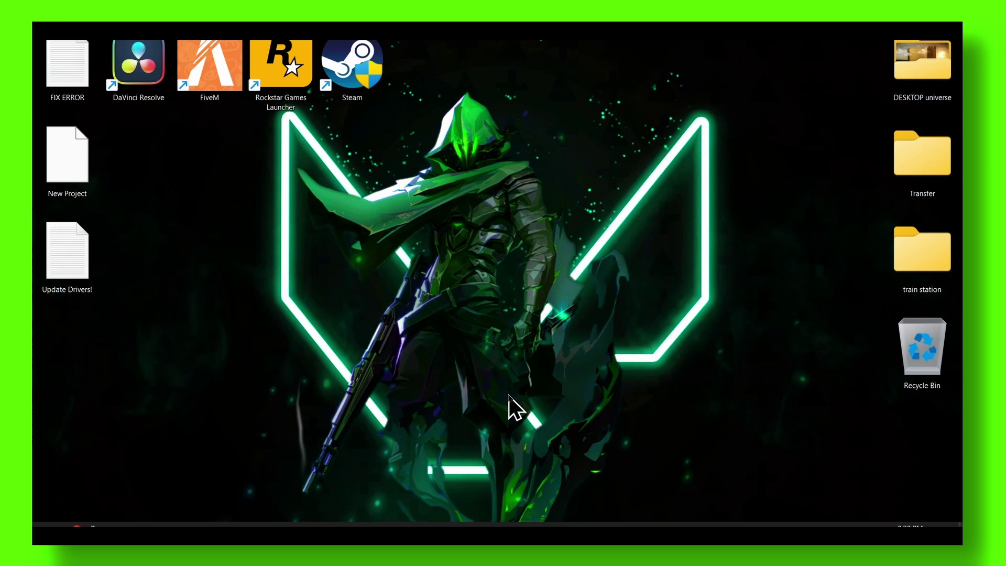
pyautogui.press('super+s')
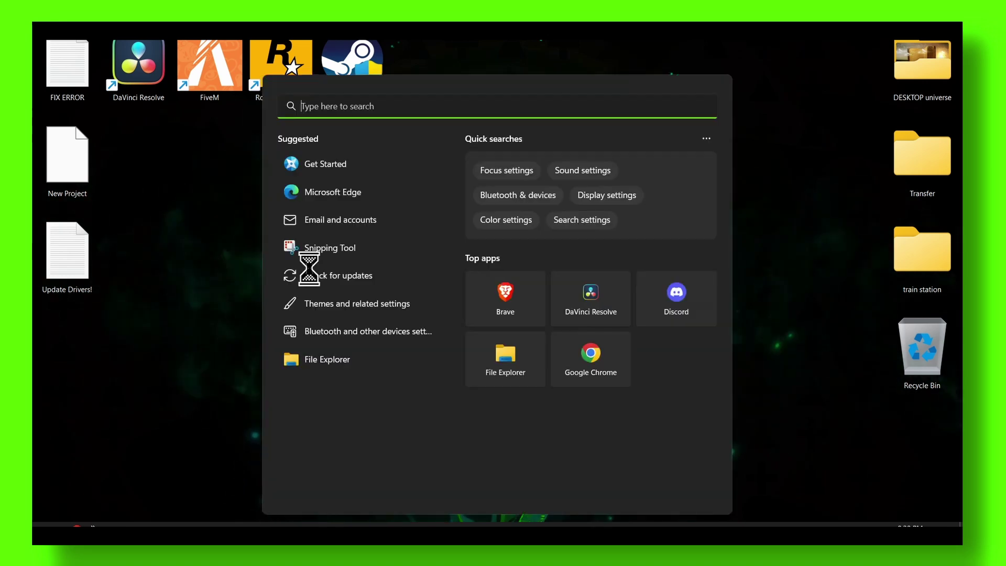
pyautogui.write('game')
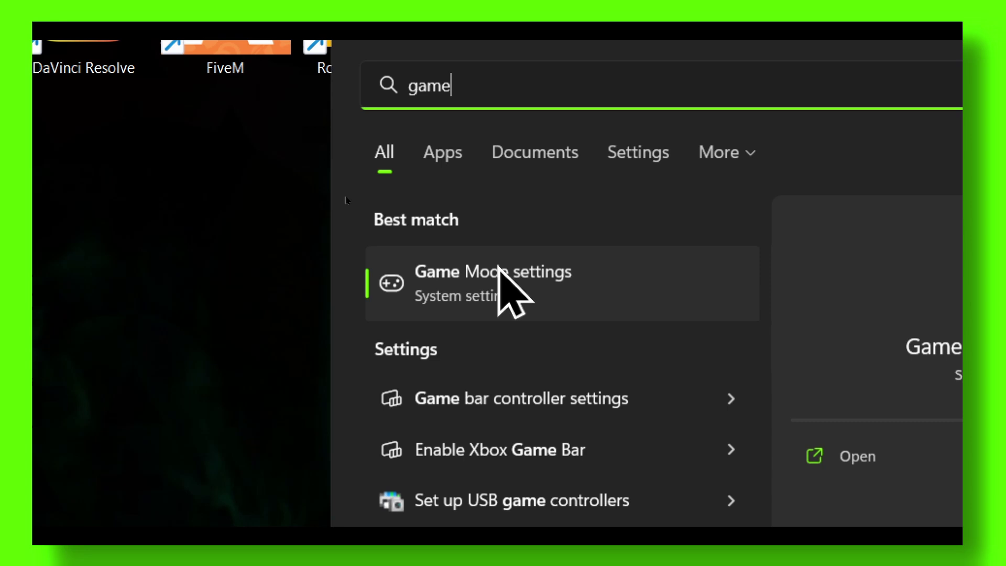
pyautogui.click(346, 212)
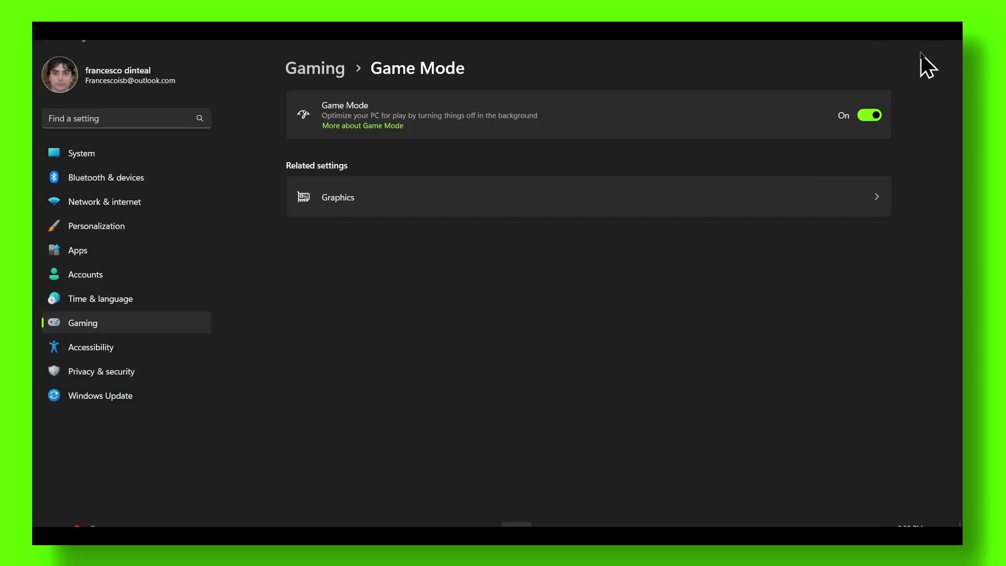
pyautogui.click(943, 52)
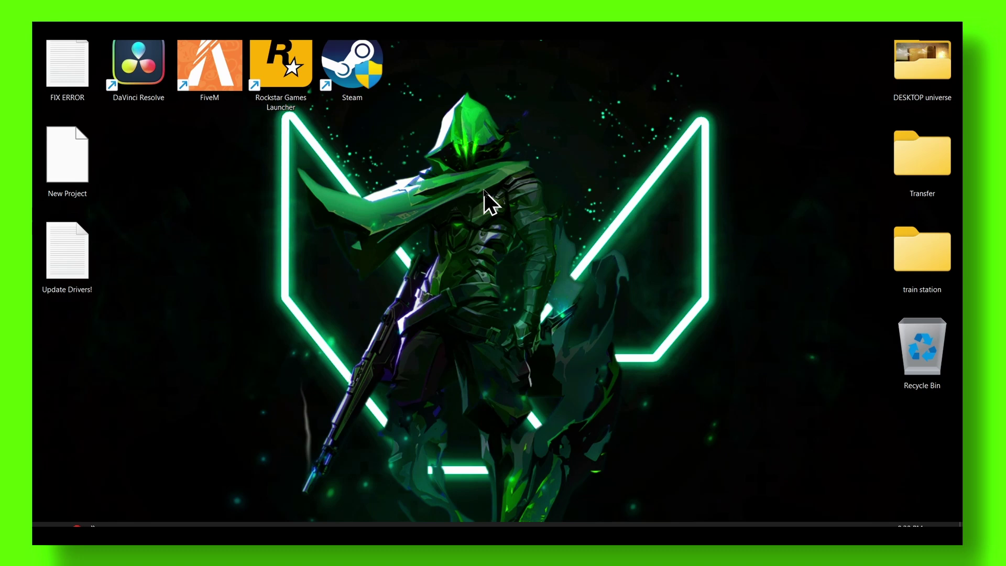
# Start a Windows Update check from search, then close Settings
pyautogui.press('super+s')
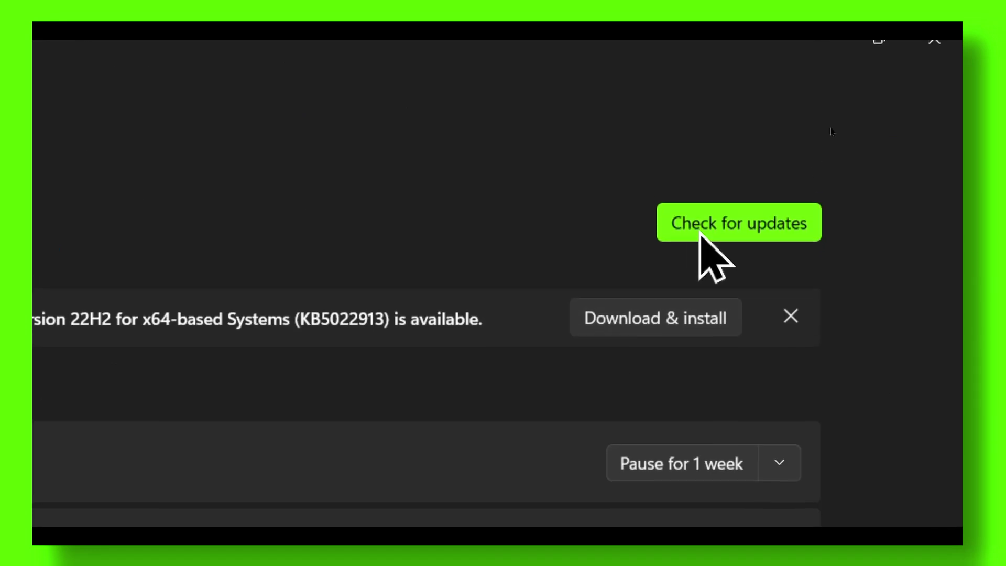
pyautogui.click(844, 124)
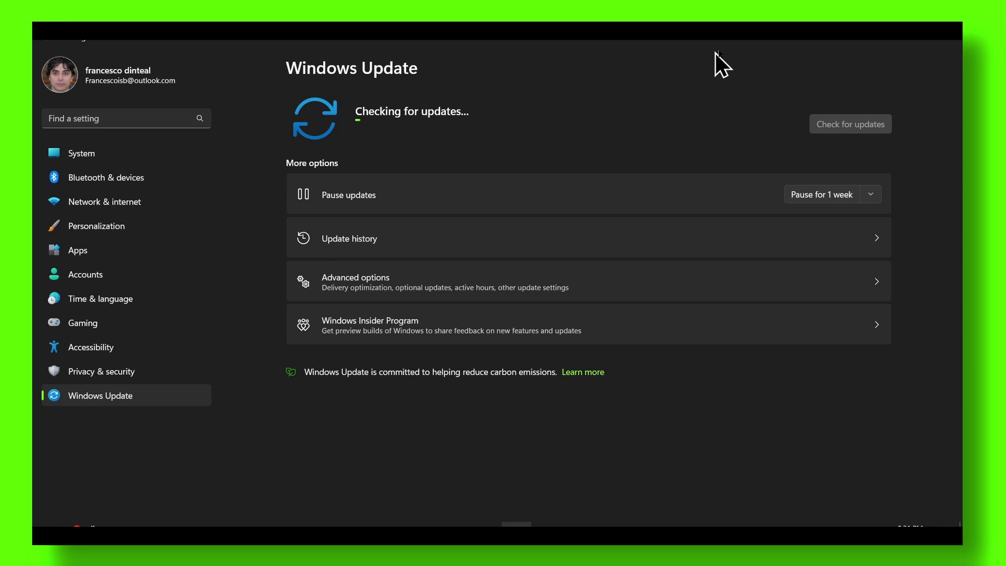
pyautogui.click(896, 47)
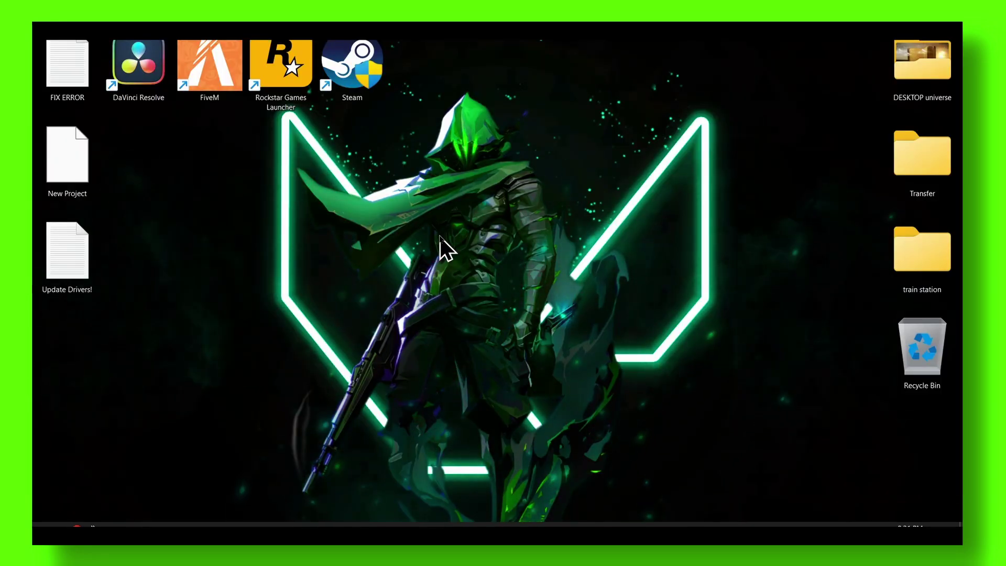
pyautogui.press('super+s')
pyautogui.write('background image settings')
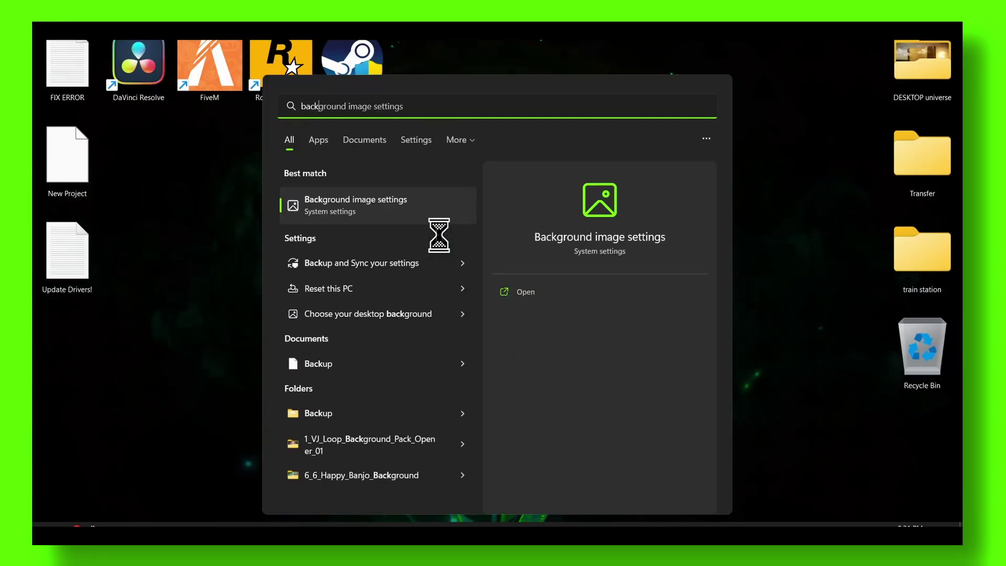
pyautogui.write('ground')
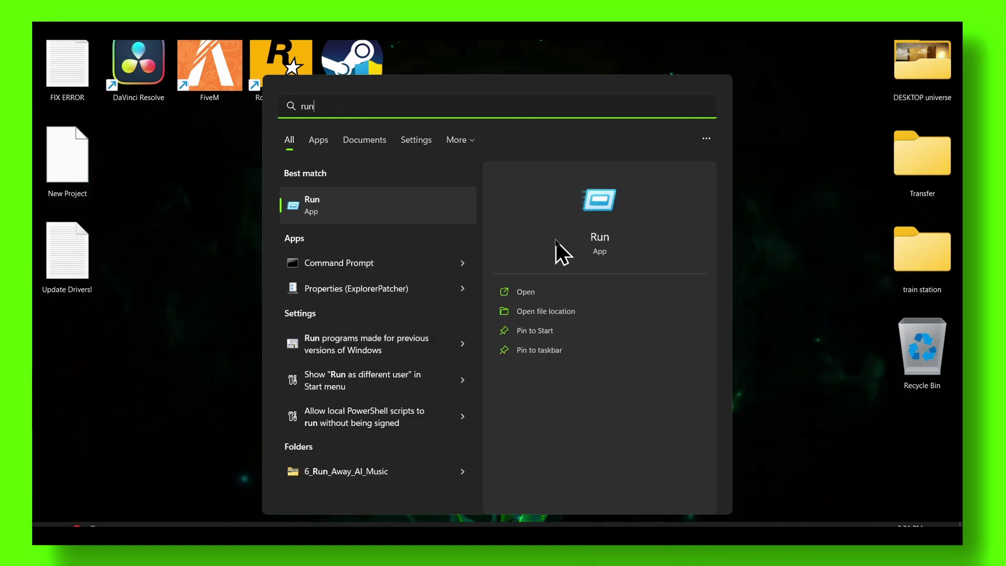
pyautogui.click(742, 251)
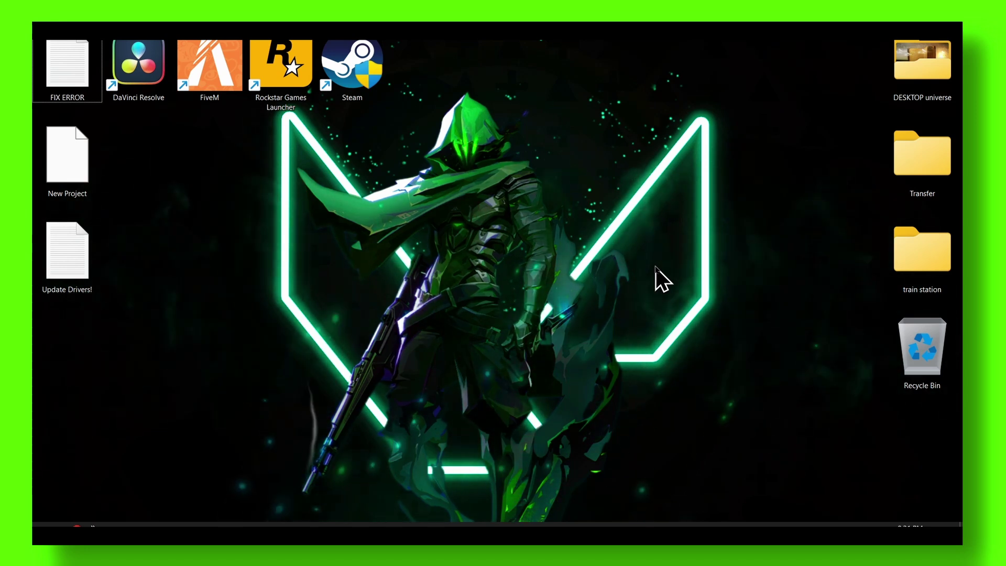
pyautogui.press('super')
pyautogui.write('baa')
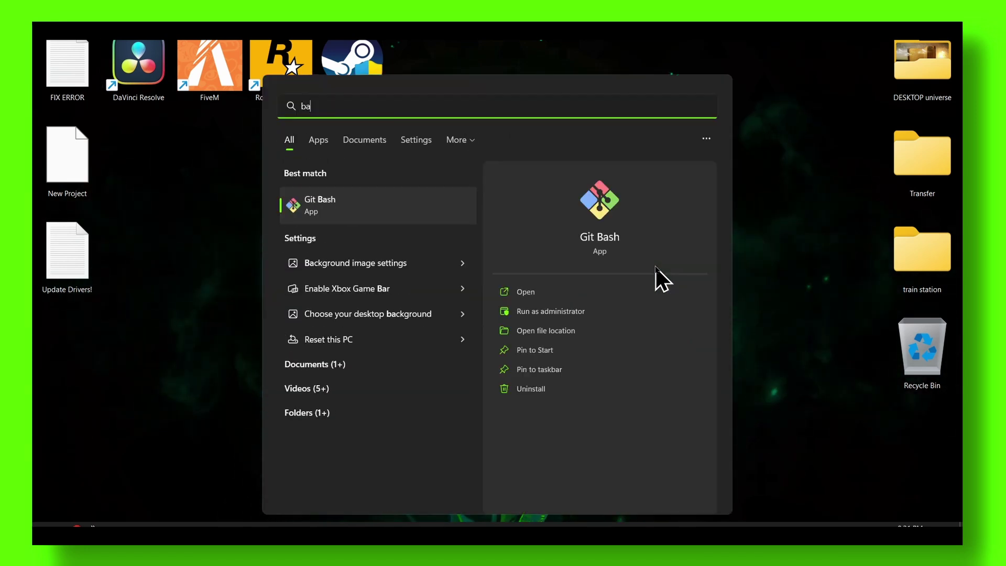
pyautogui.press('BackSpace')
pyautogui.press('BackSpace')
pyautogui.write('ackground')
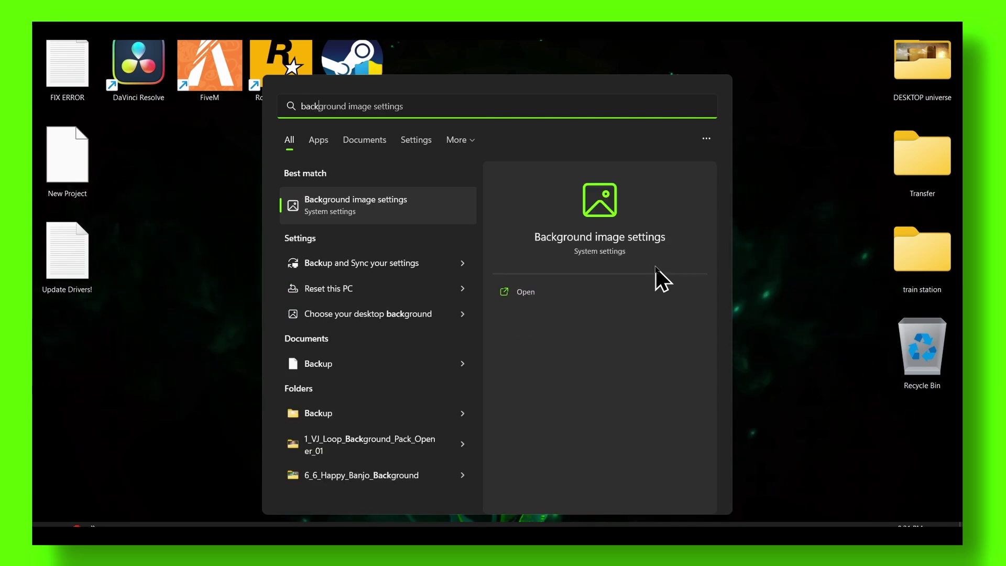
pyautogui.press('Escape')
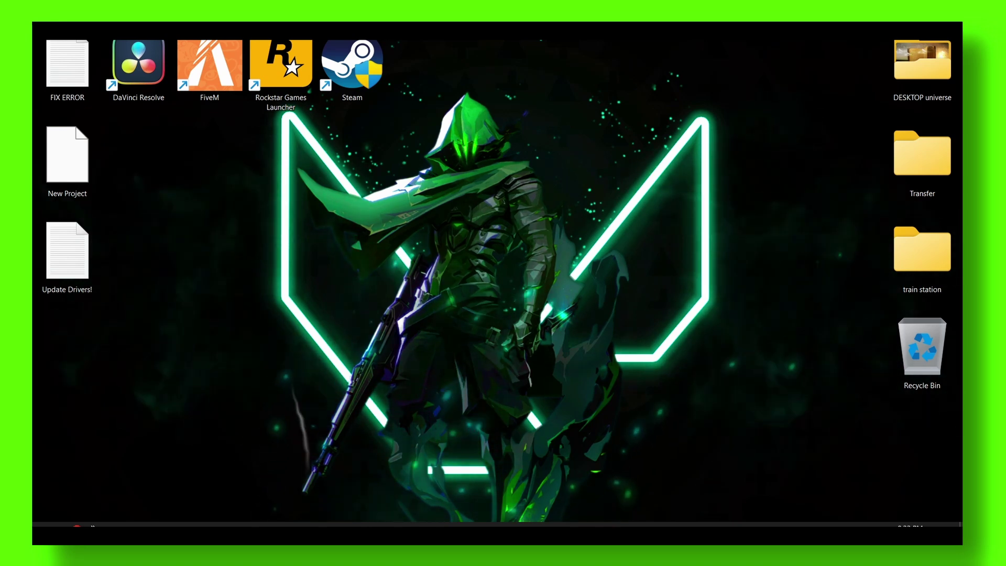
pyautogui.press('super')
pyautogui.write('background image settings')
pyautogui.write('ound')
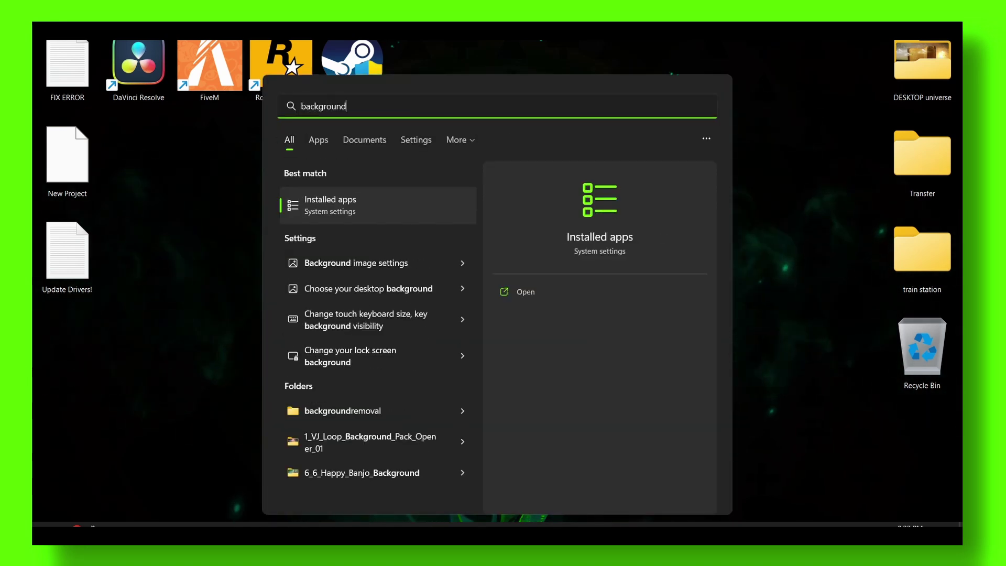
pyautogui.write(' ap')
pyautogui.press('Escape')
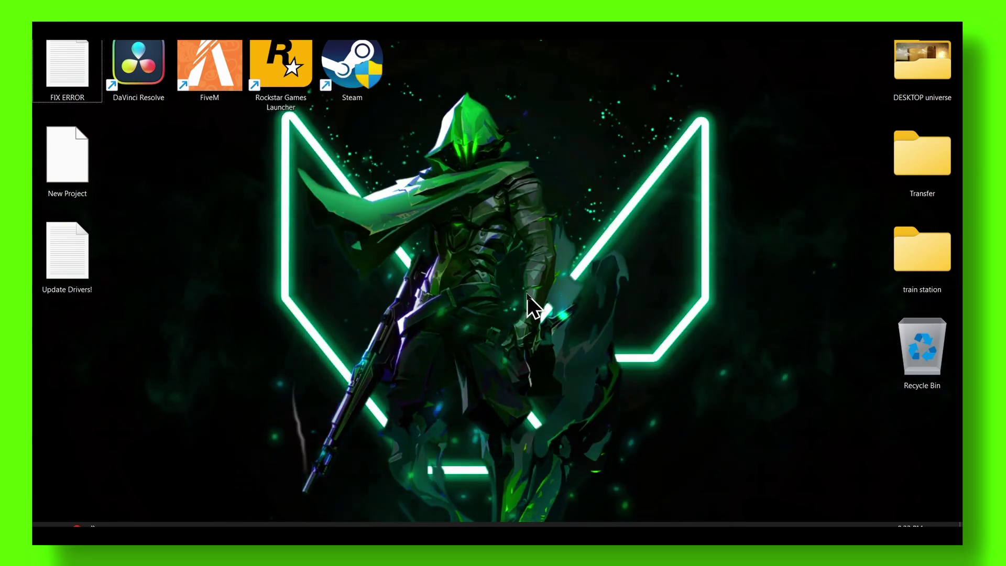
# Launch Settings from search and go to Apps > Installed apps
pyautogui.press('super+s')
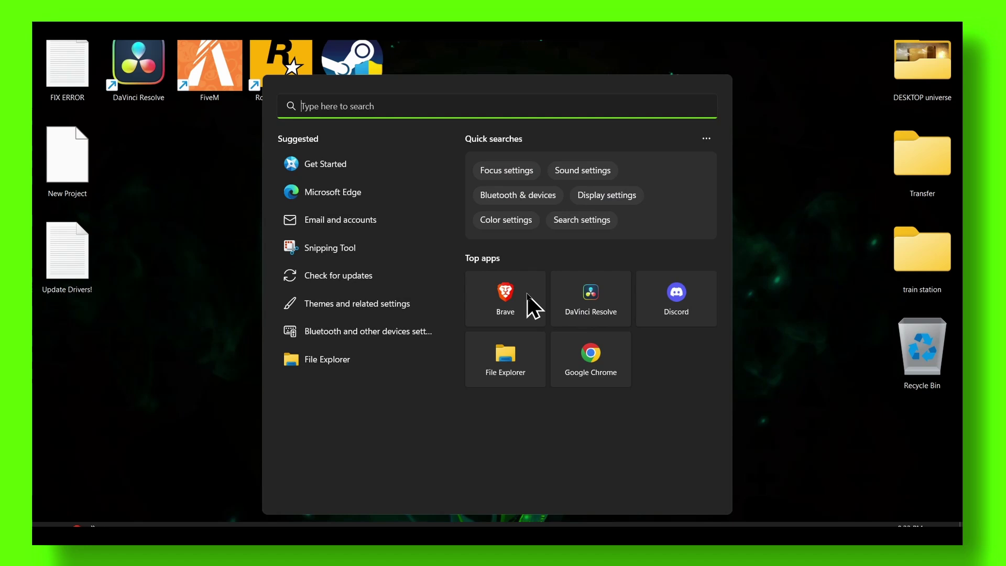
pyautogui.write('app')
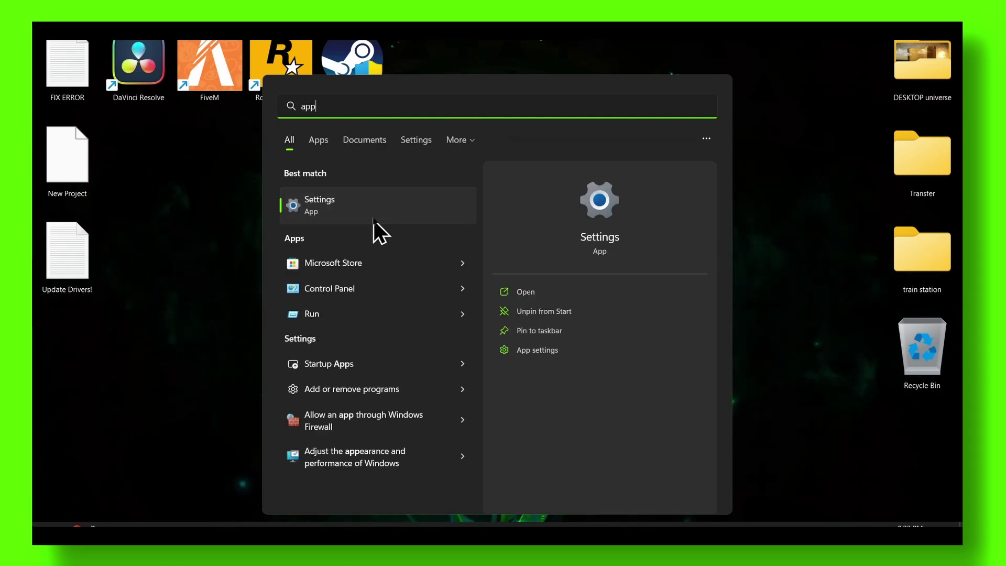
pyautogui.press('Return')
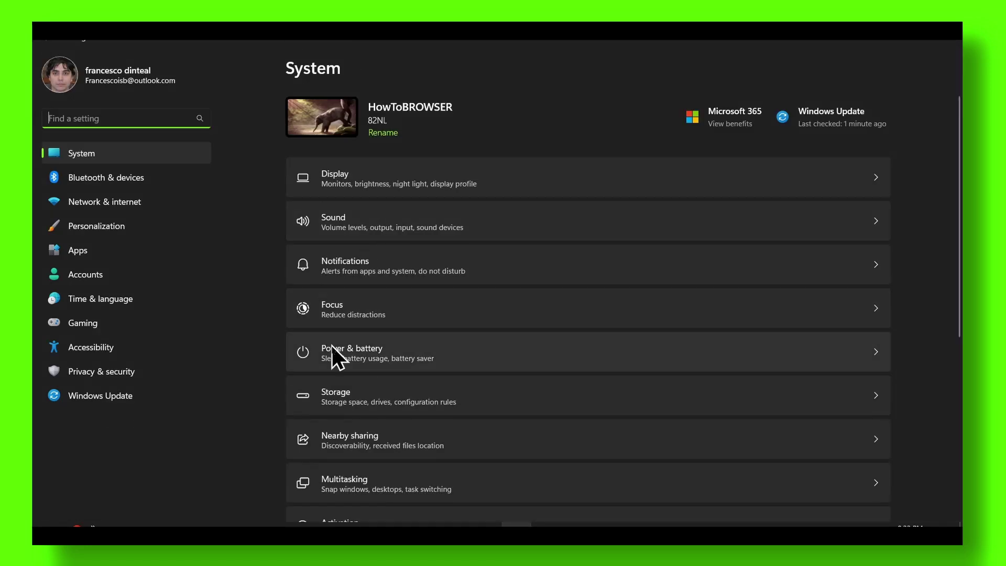
pyautogui.click(79, 251)
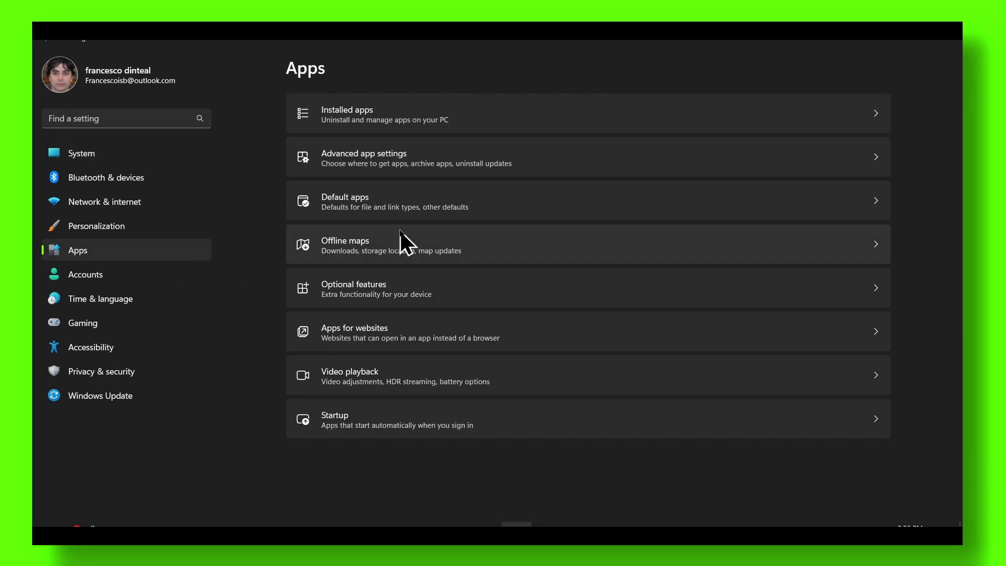
pyautogui.click(357, 127)
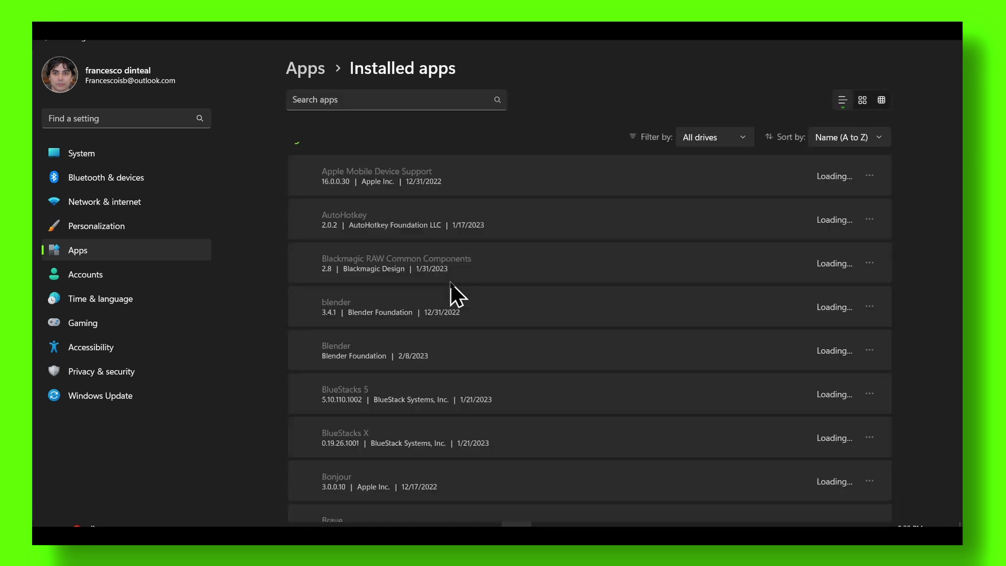
pyautogui.scroll(-3, 430, 267)
pyautogui.scroll(-2, 430, 260)
pyautogui.scroll(1, 437, 267)
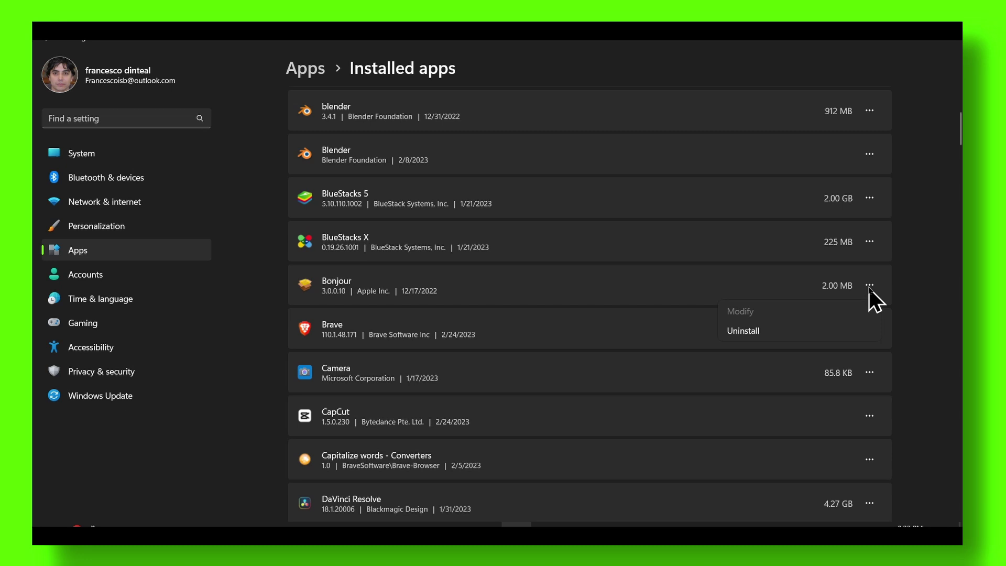
pyautogui.scroll(-5, 562, 267)
pyautogui.scroll(-4, 550, 271)
pyautogui.scroll(-4, 550, 271)
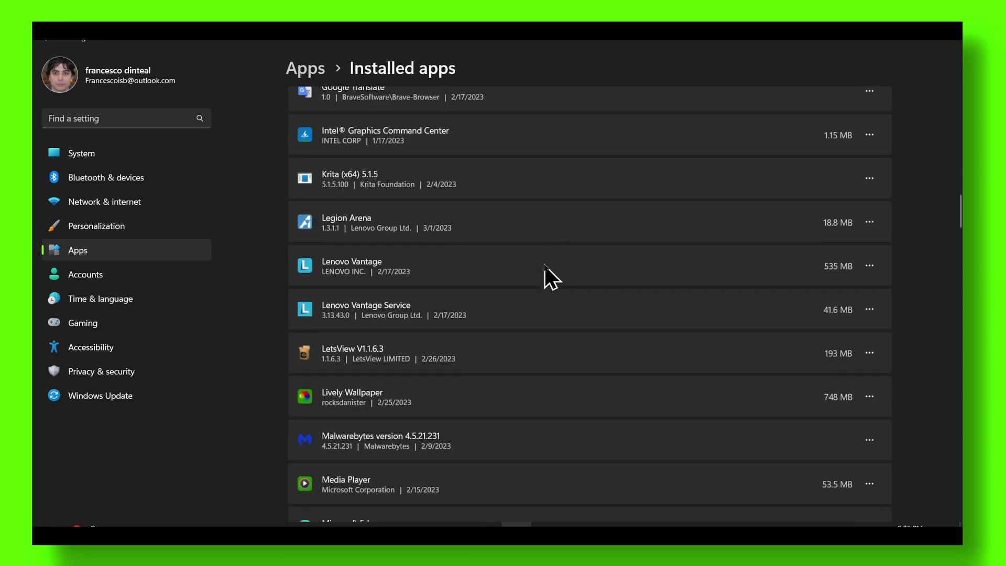
pyautogui.scroll(-3, 547, 268)
pyautogui.scroll(-2, 550, 275)
pyautogui.scroll(-5, 551, 275)
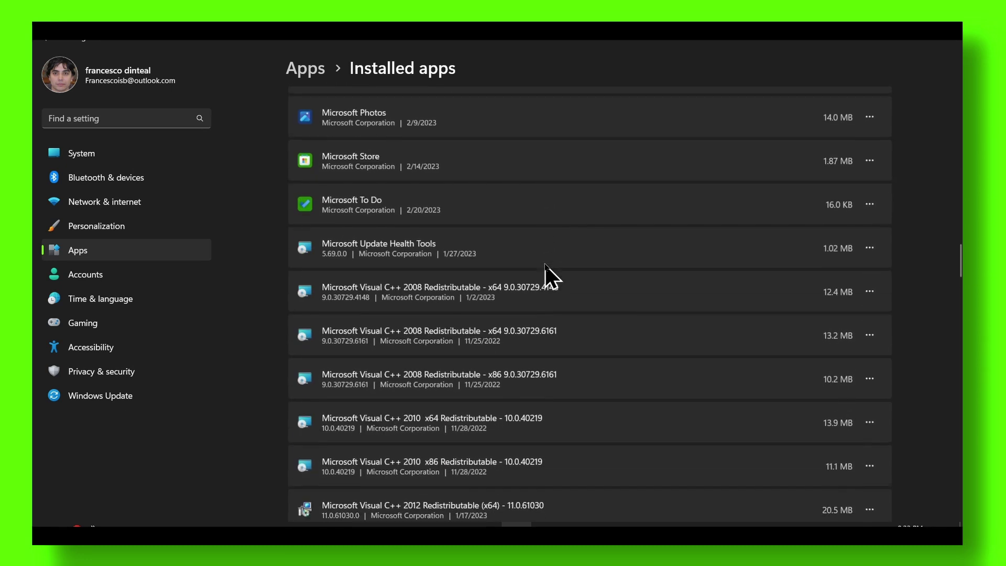
pyautogui.scroll(-5, 550, 275)
pyautogui.scroll(-5, 550, 275)
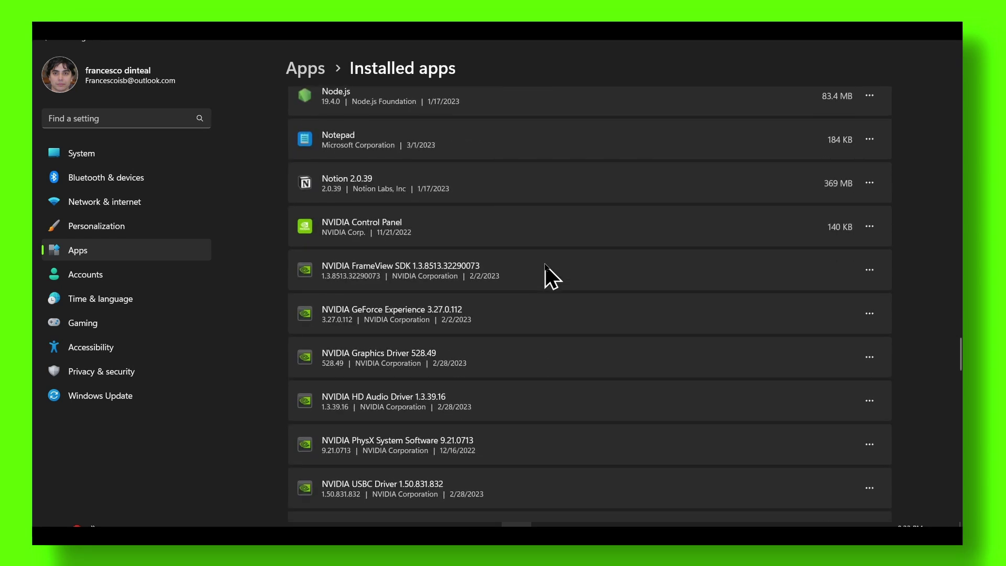
pyautogui.scroll(1, 551, 276)
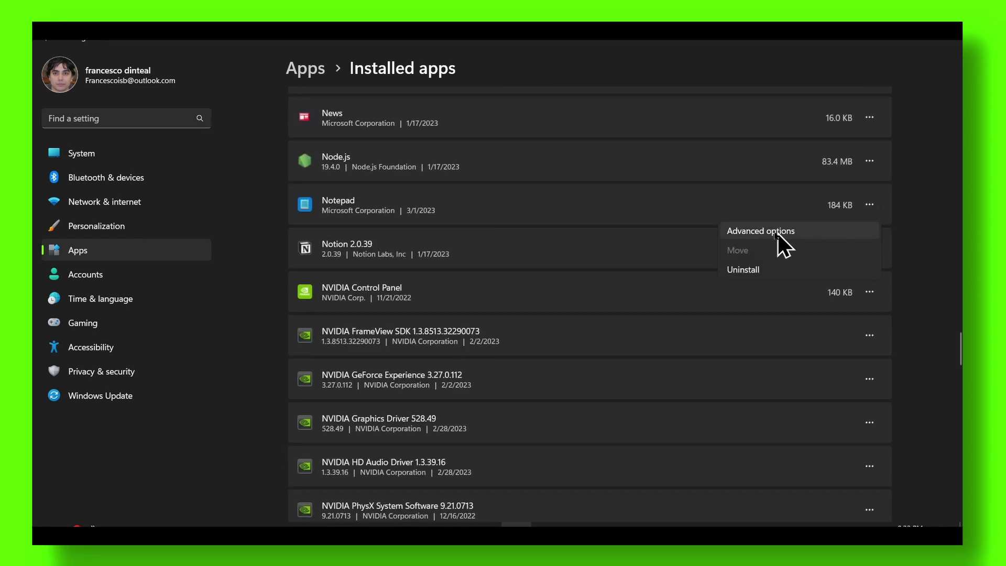
# Open Notepad's Advanced options page
pyautogui.click(774, 232)
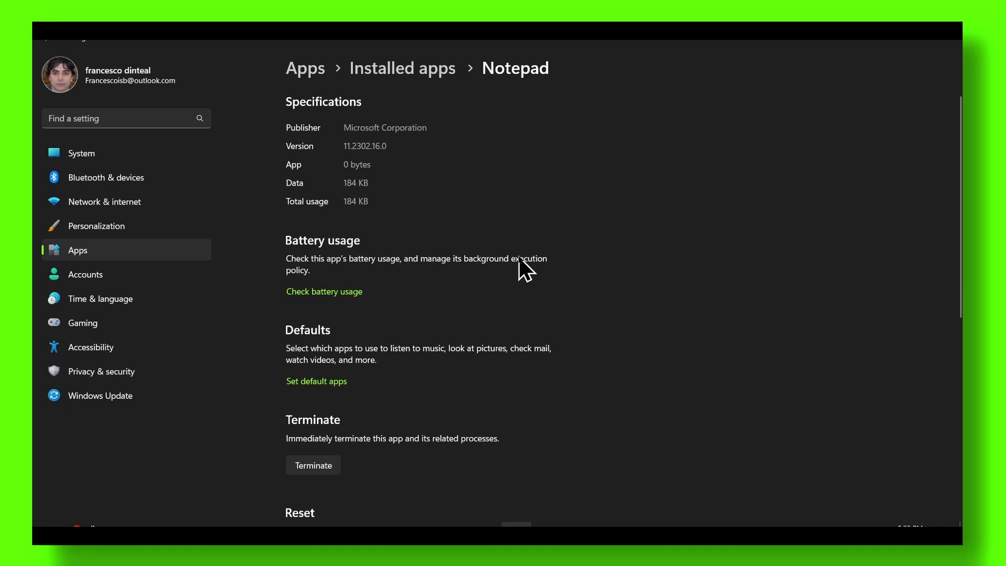
pyautogui.scroll(-3, 460, 259)
pyautogui.scroll(-3, 456, 283)
pyautogui.scroll(-3, 447, 315)
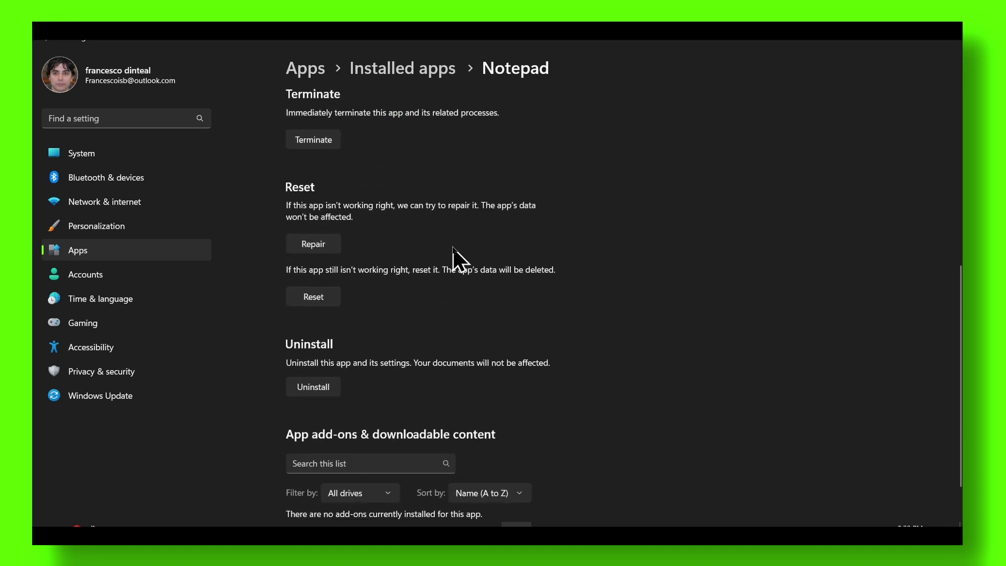
pyautogui.scroll(-2, 432, 331)
pyautogui.scroll(3, 375, 356)
pyautogui.scroll(3, 374, 355)
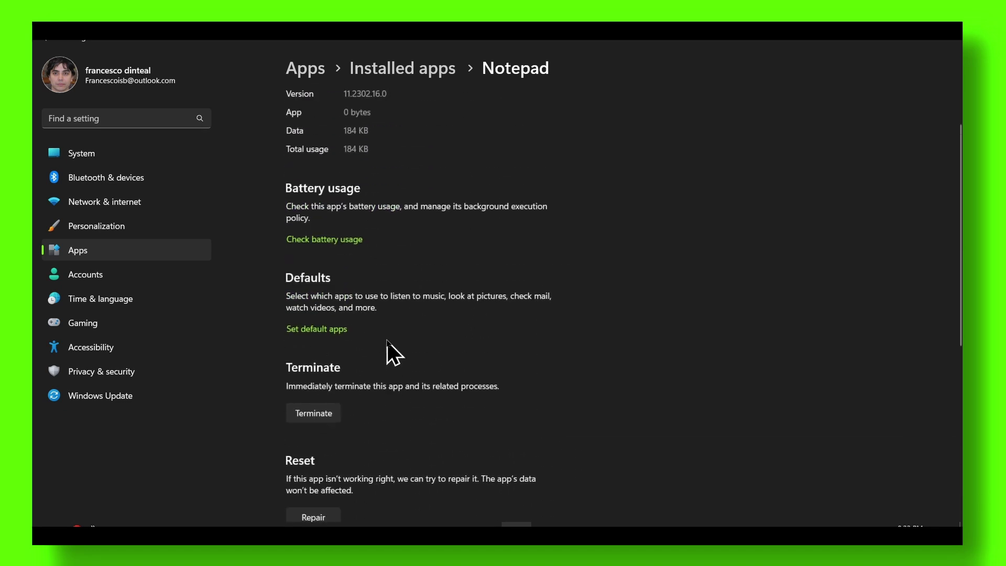
pyautogui.scroll(2, 373, 354)
pyautogui.scroll(1, 377, 363)
pyautogui.scroll(-3, 369, 315)
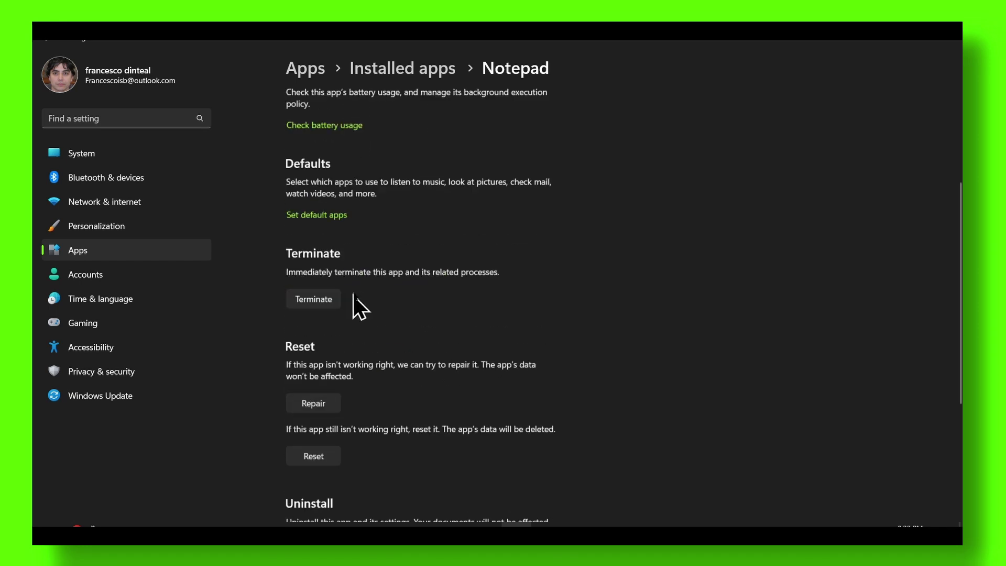
pyautogui.scroll(-2, 365, 291)
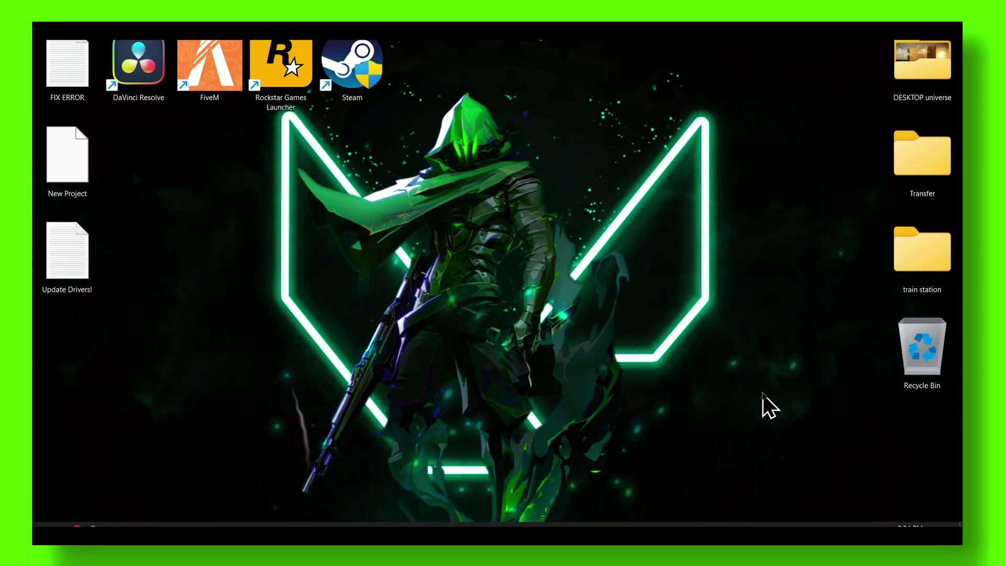
# Set the taskbar battery panel's power mode to Best performance and dismiss the panel
pyautogui.click(802, 525)
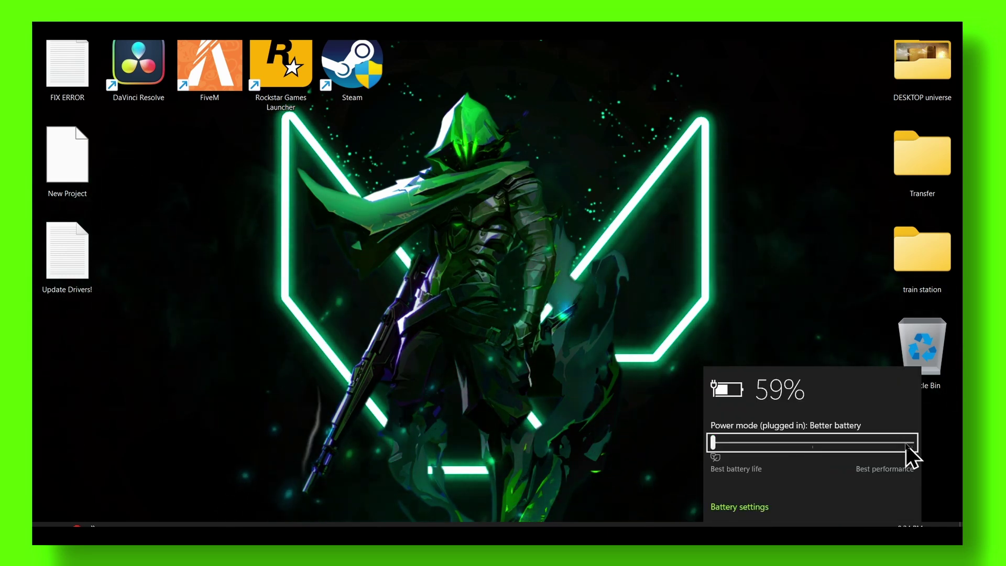
pyautogui.click(906, 445)
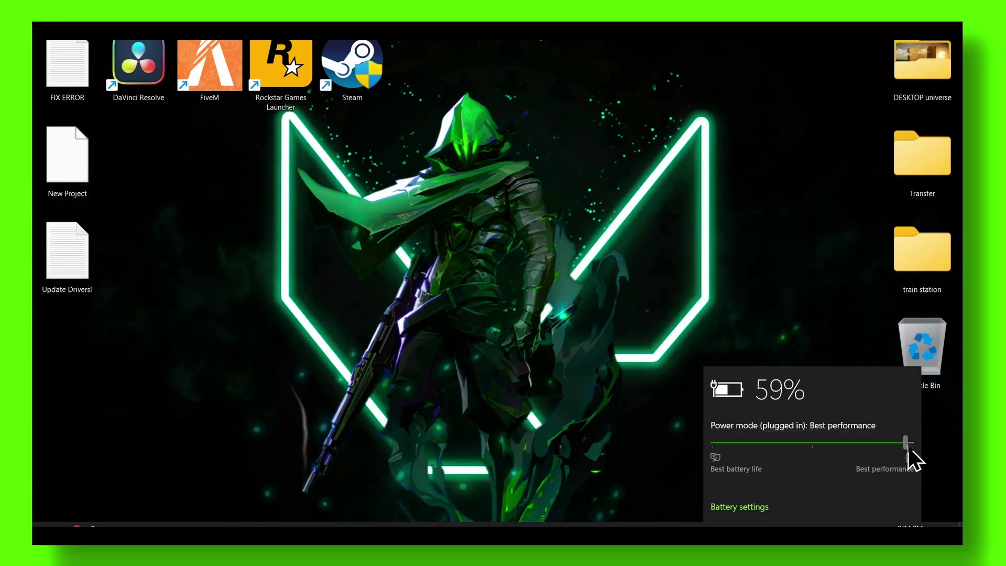
pyautogui.click(601, 404)
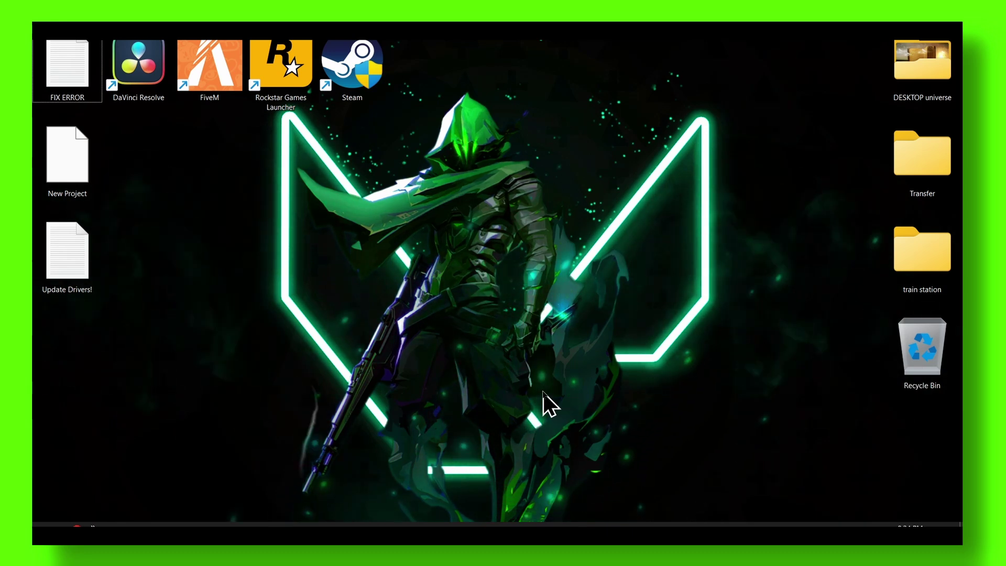
# Apply custom visual effects keeping only thumbnails and smooth screen fonts, via the 'performance' search result
pyautogui.press('super')
pyautogui.write('brave')
pyautogui.press('Escape')
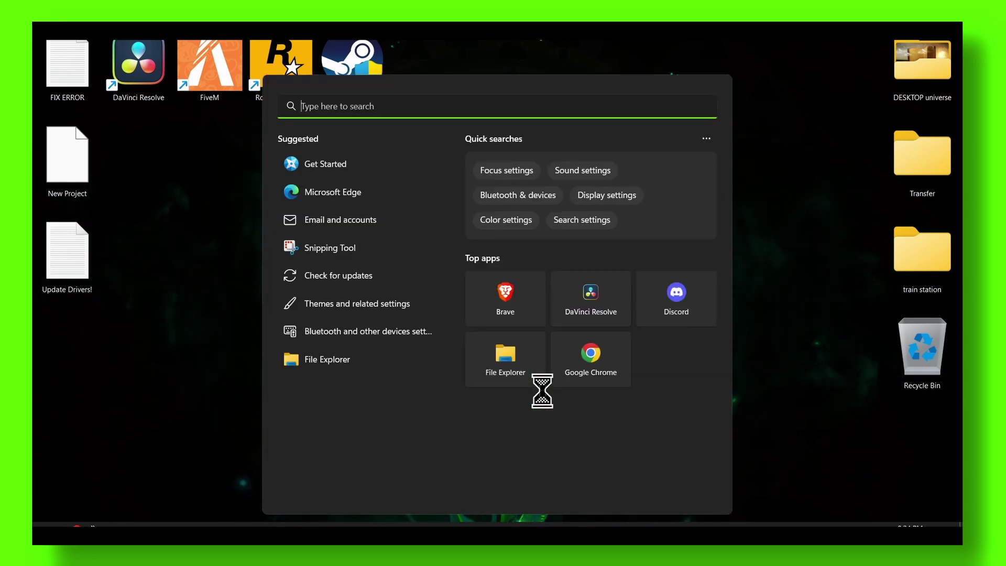
pyautogui.write('batt')
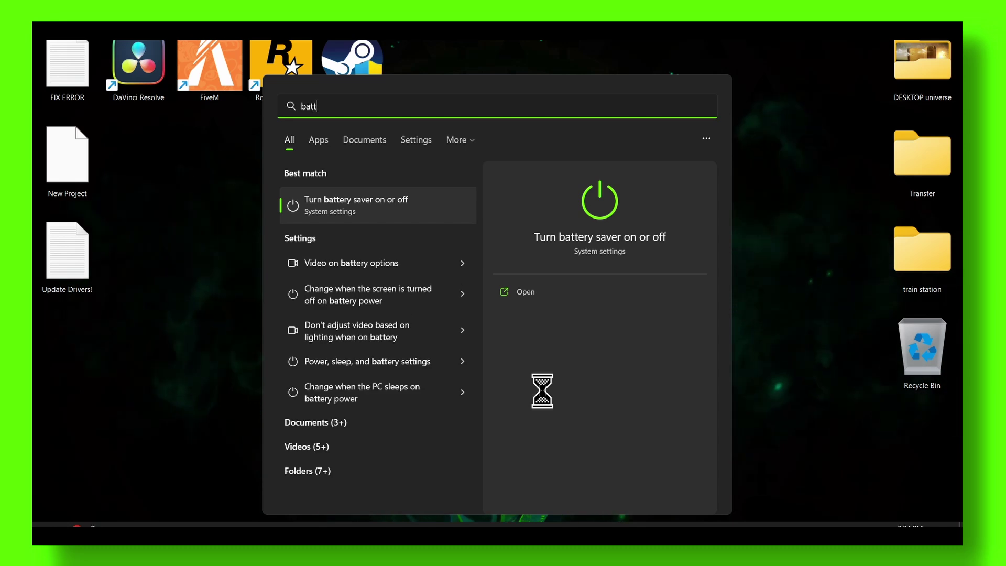
pyautogui.press('Escape')
pyautogui.write('perf')
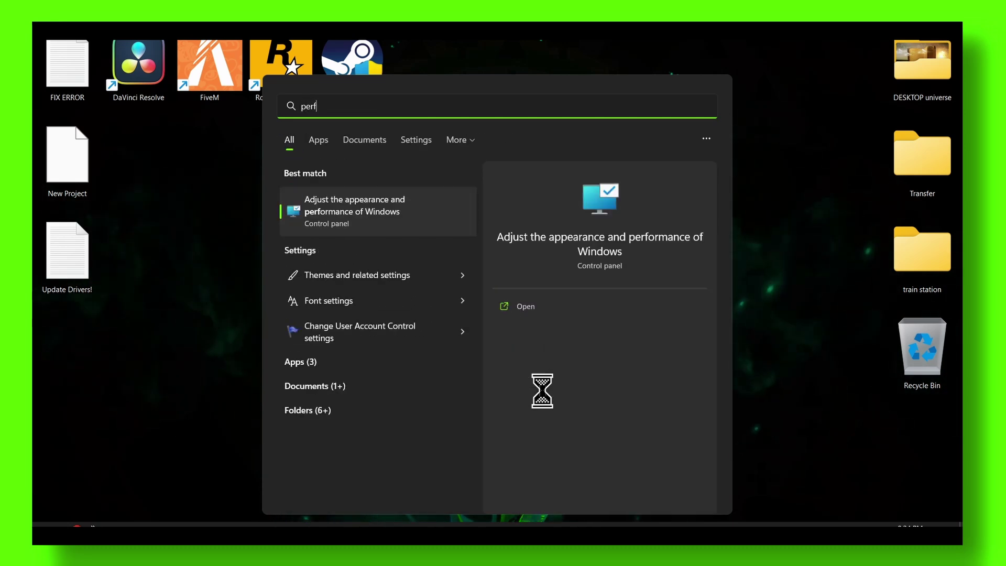
pyautogui.write('omance')
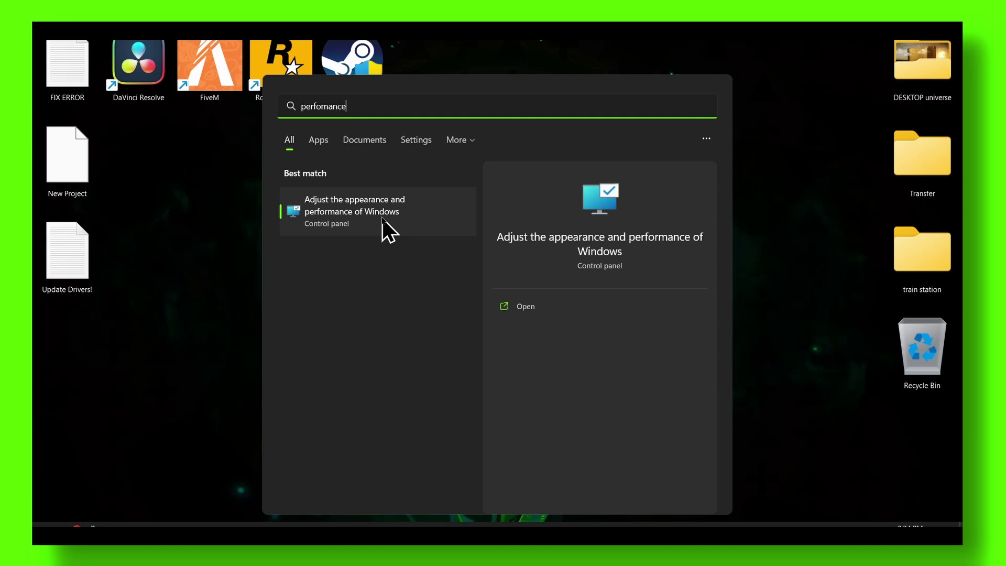
pyautogui.click(385, 230)
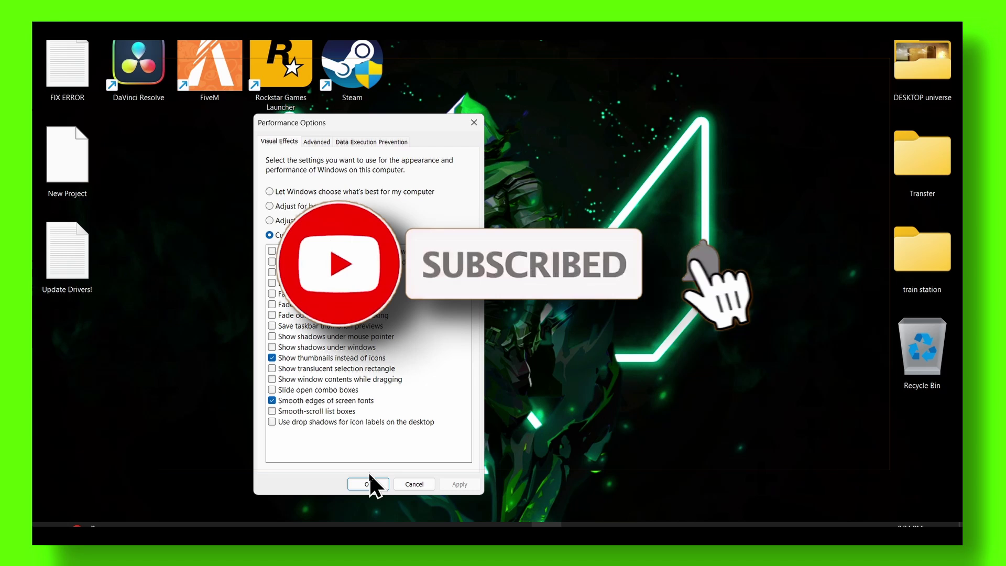
pyautogui.click(367, 483)
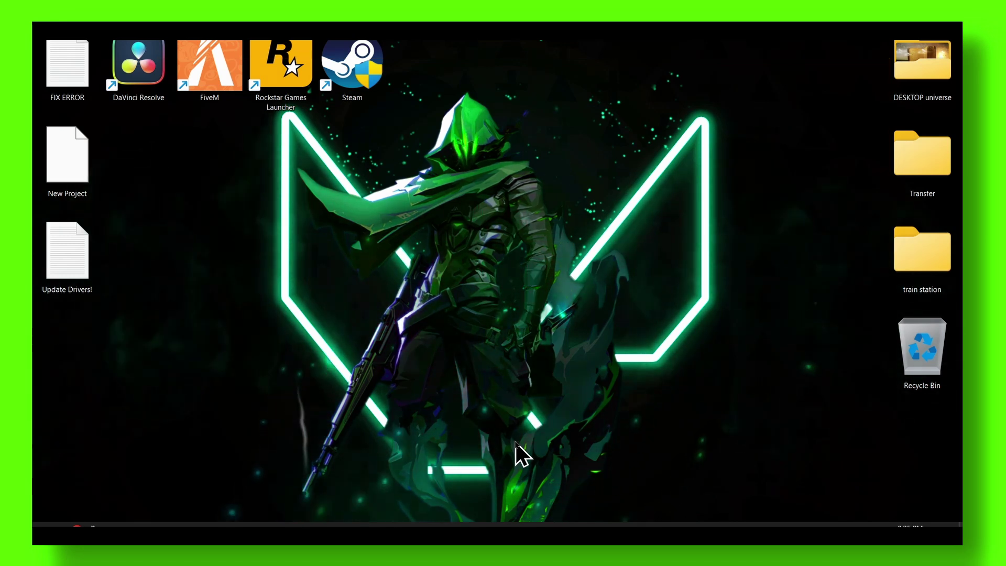
pyautogui.press('super')
pyautogui.write('power')
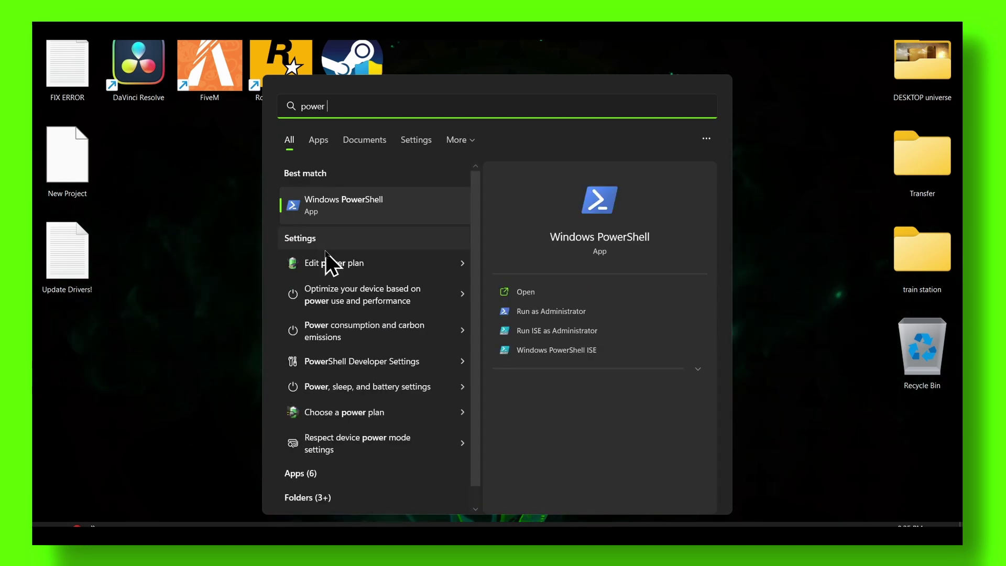
pyautogui.click(299, 238)
pyautogui.click(338, 209)
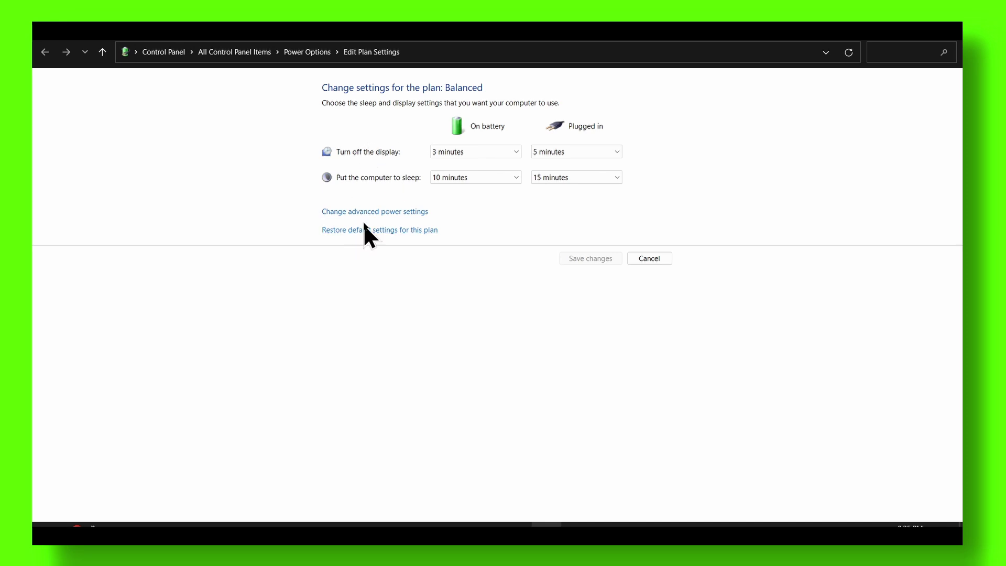
pyautogui.click(307, 52)
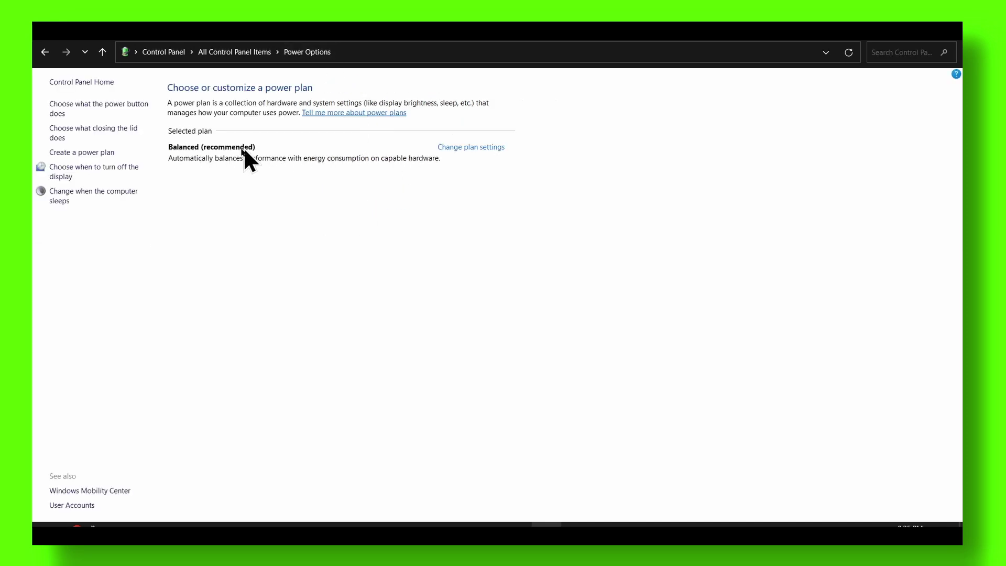
pyautogui.click(481, 147)
pyautogui.click(306, 54)
pyautogui.click(463, 148)
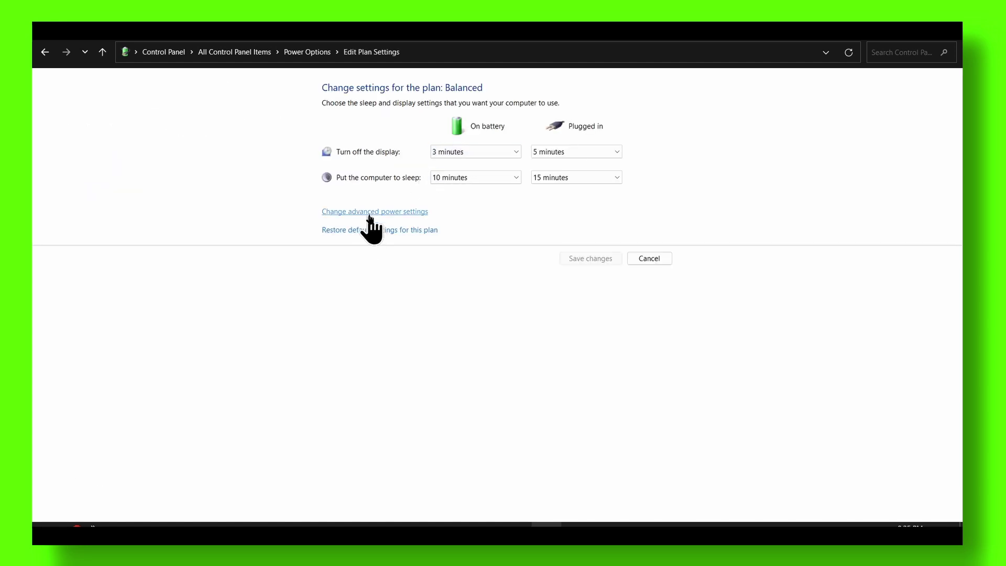
pyautogui.click(372, 214)
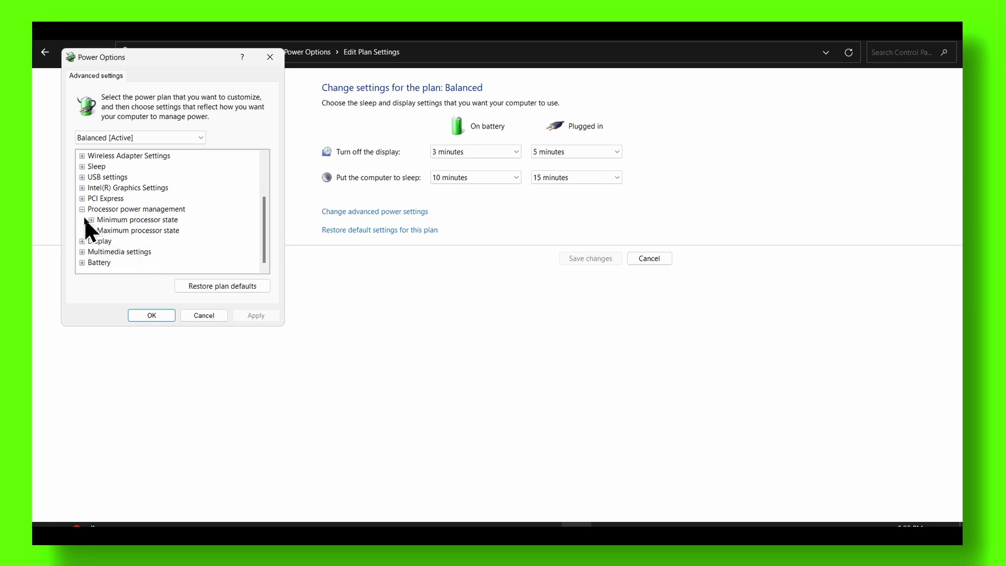
pyautogui.click(90, 220)
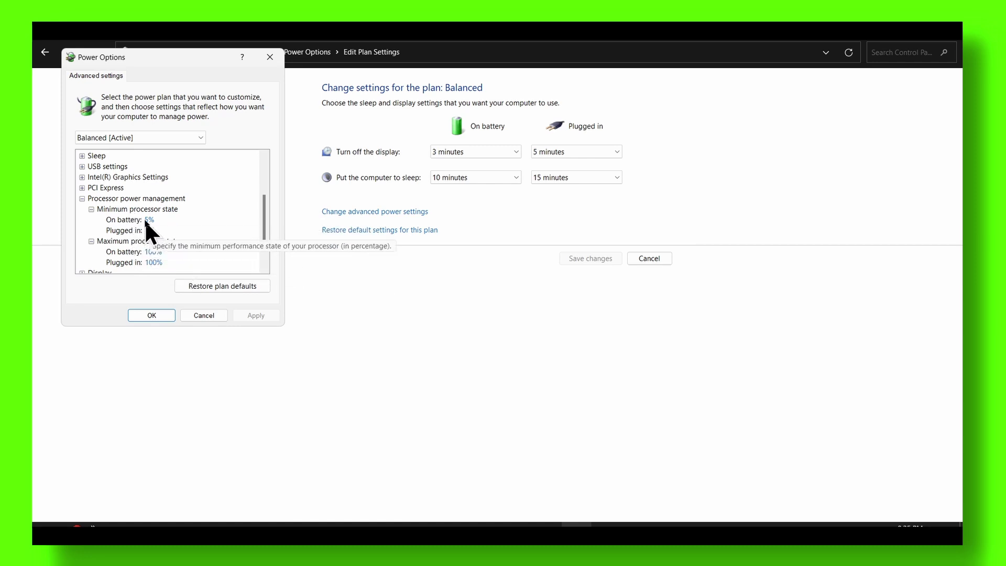
pyautogui.click(269, 56)
pyautogui.click(952, 51)
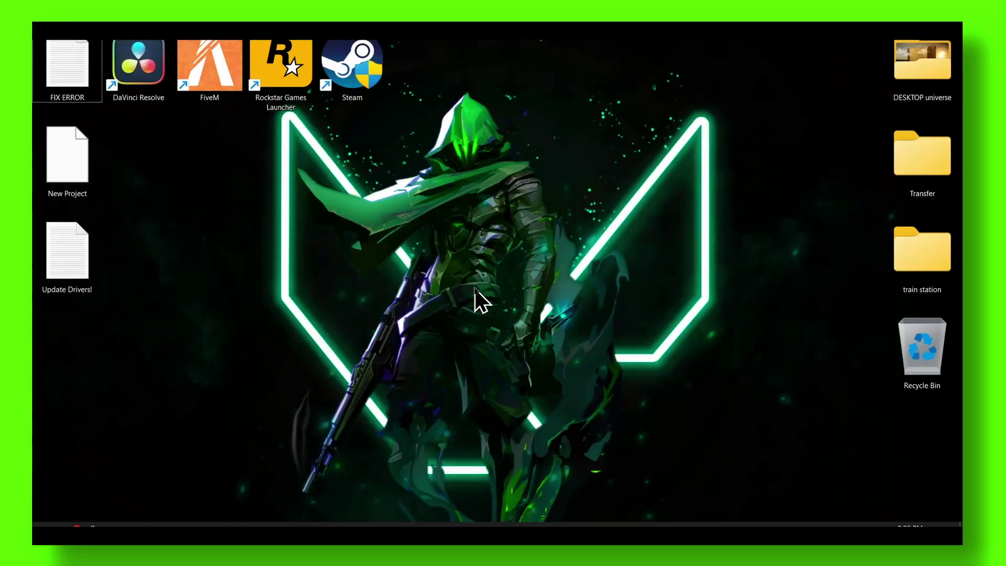